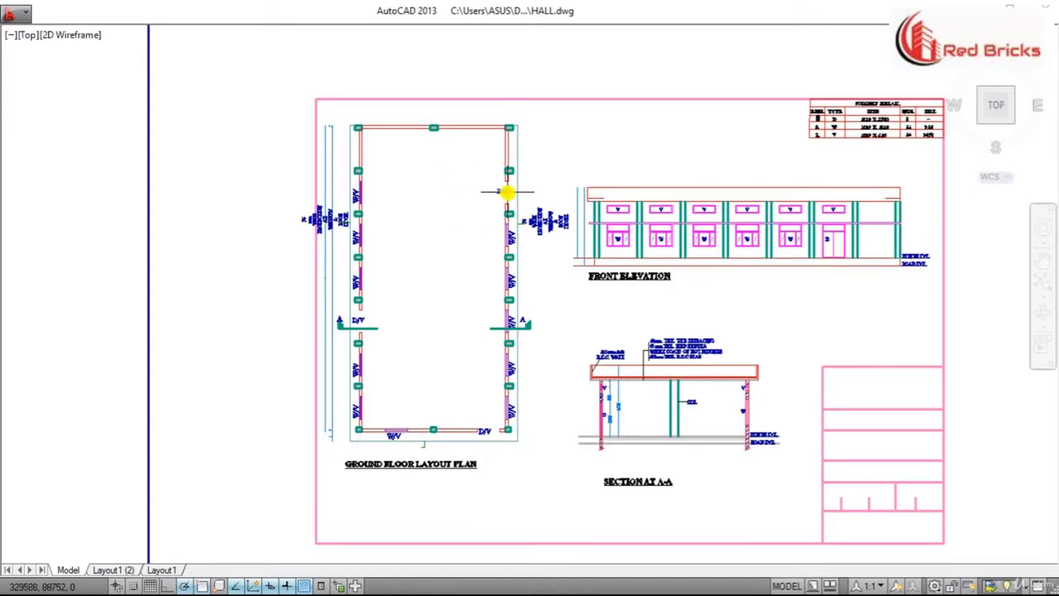
Step: Zoom in on the Joinery Detail table at the top right of the drawing sheet
scroll(507, 192, "up", 2)
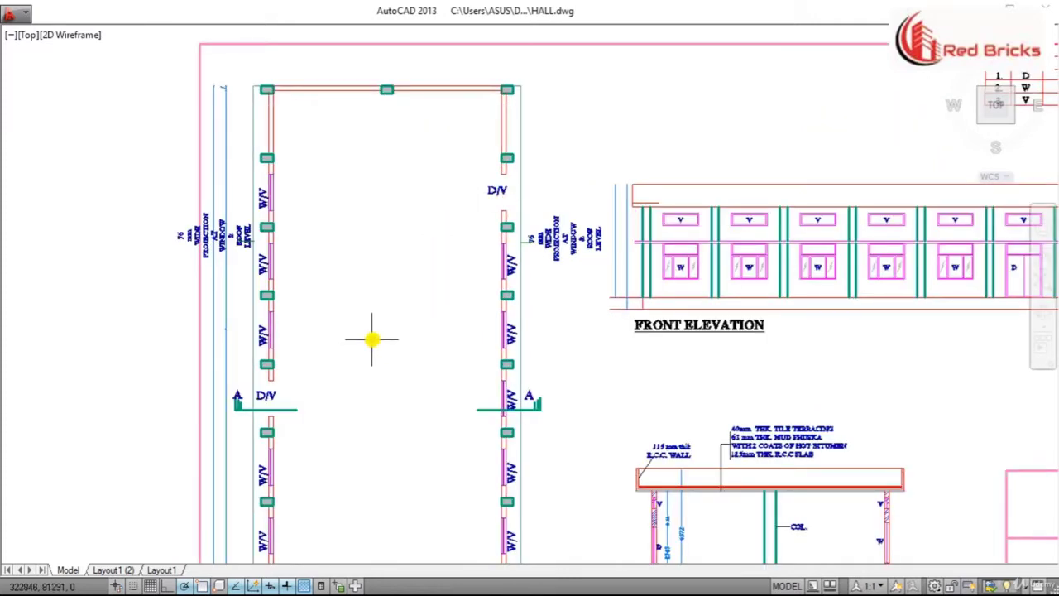
scroll(372, 340, "down", 3)
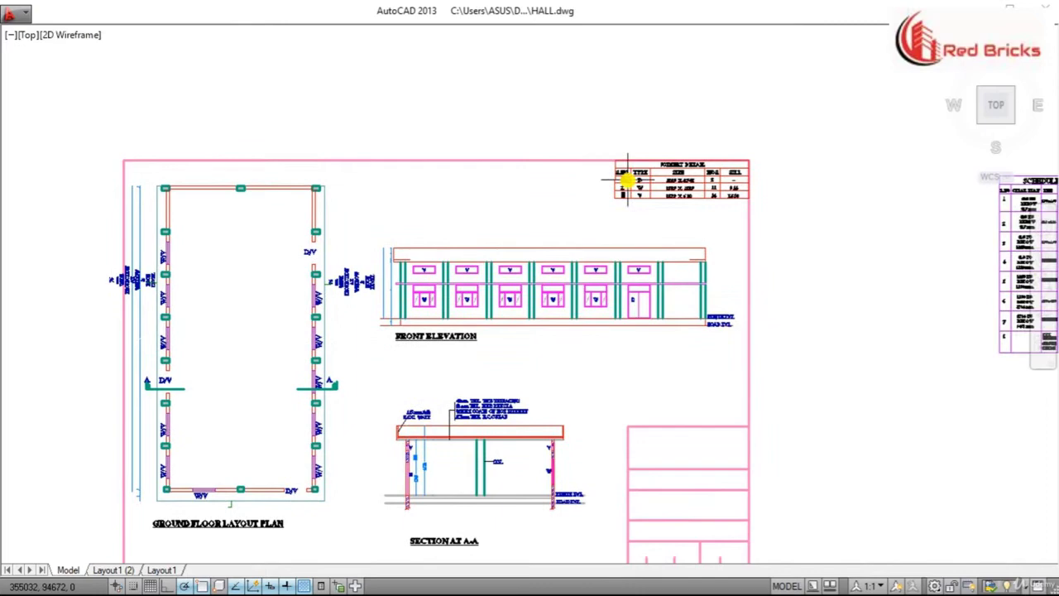
scroll(627, 179, "up", 4)
scroll(679, 153, "up", 2)
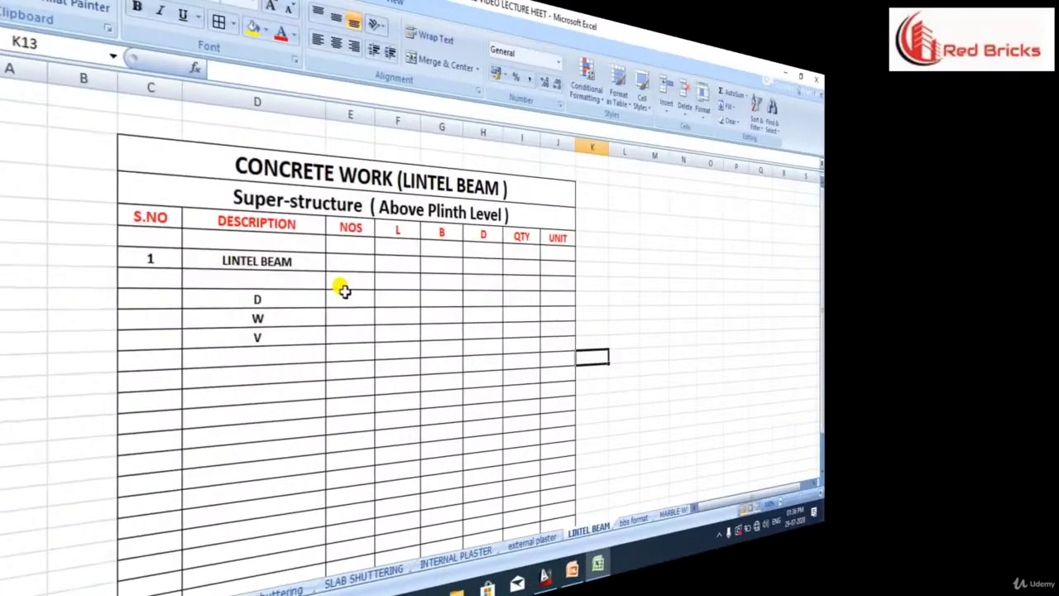
Step: Enter counts 3, 11 and 14 for D, W and V in E9:E11
left_click(315, 297)
type("3")
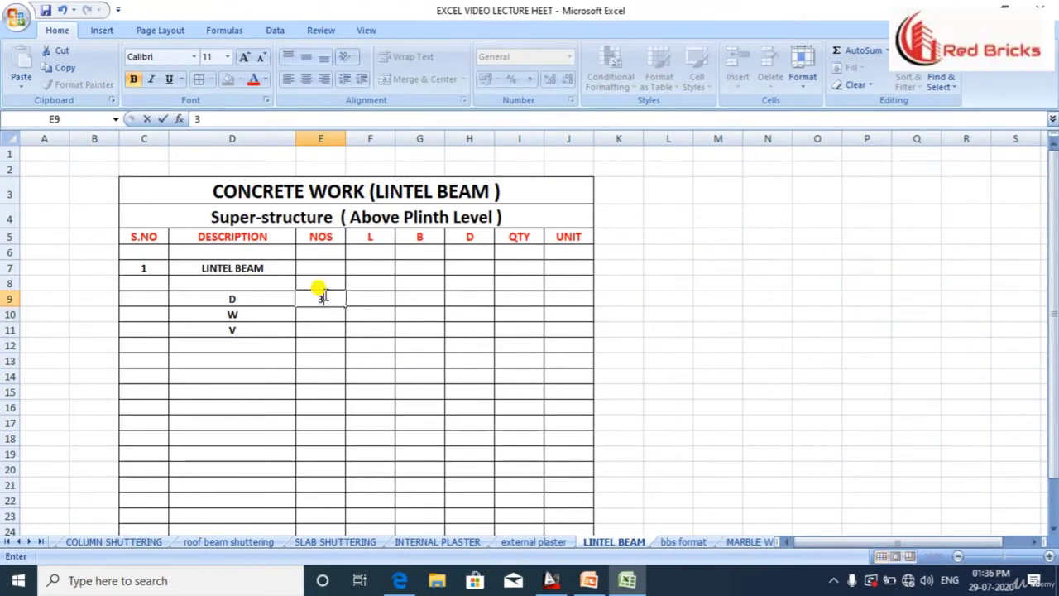
key("Return")
type("11")
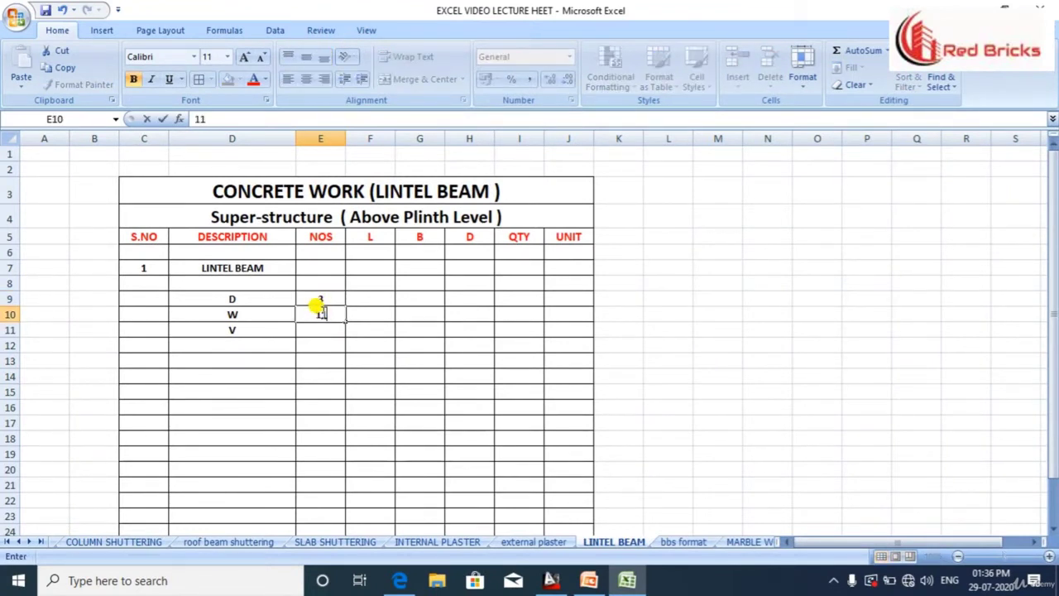
key("Return")
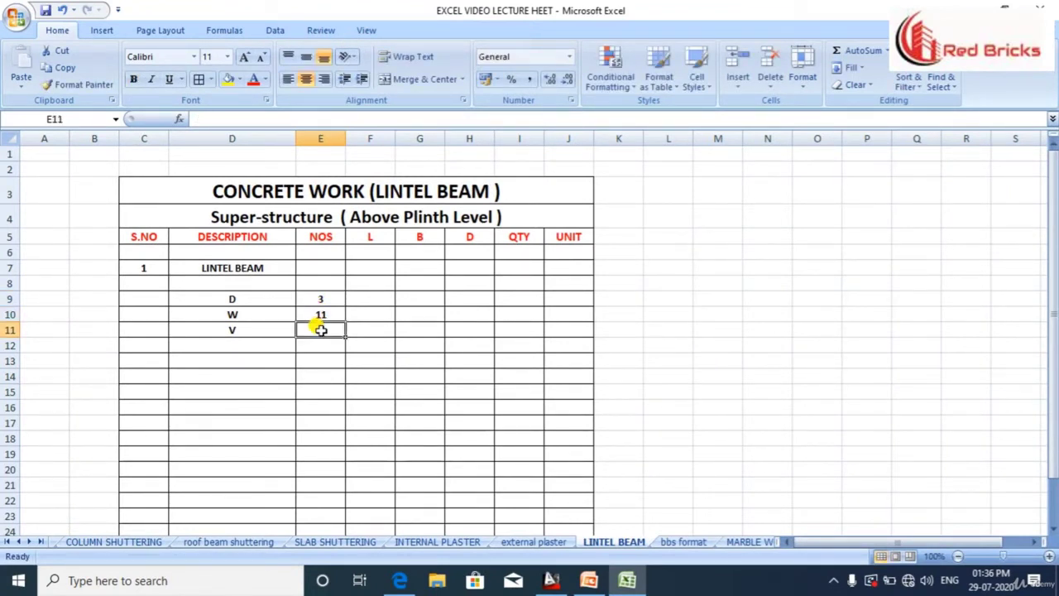
type("14")
key("Return")
Step: Enter length =1829+230+230 (2289) in F9 and fill it down to F11
left_click(375, 300)
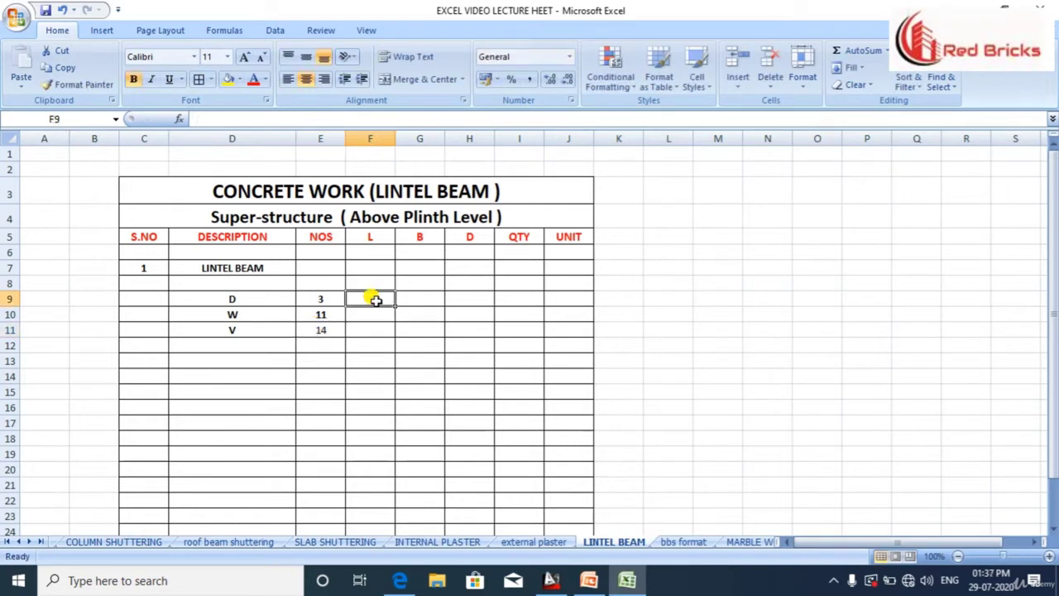
type("=")
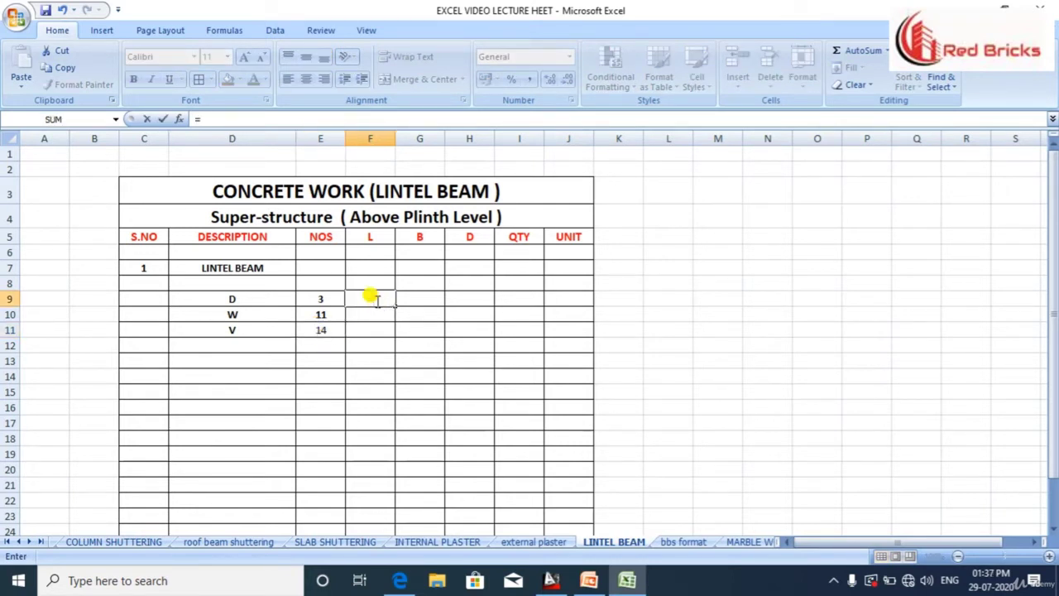
type("1829")
type("+")
type("230")
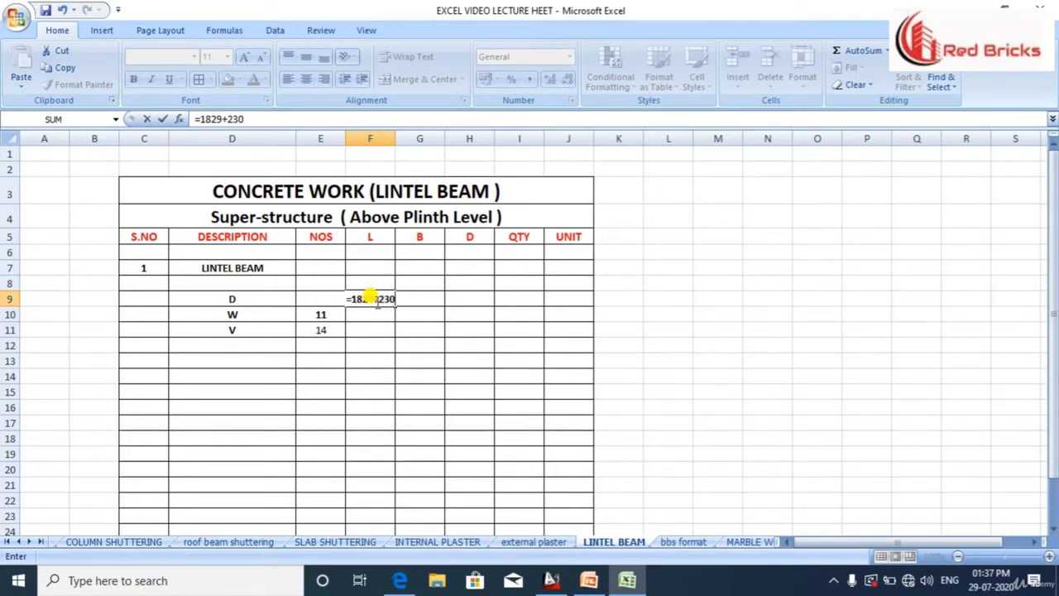
type("+230")
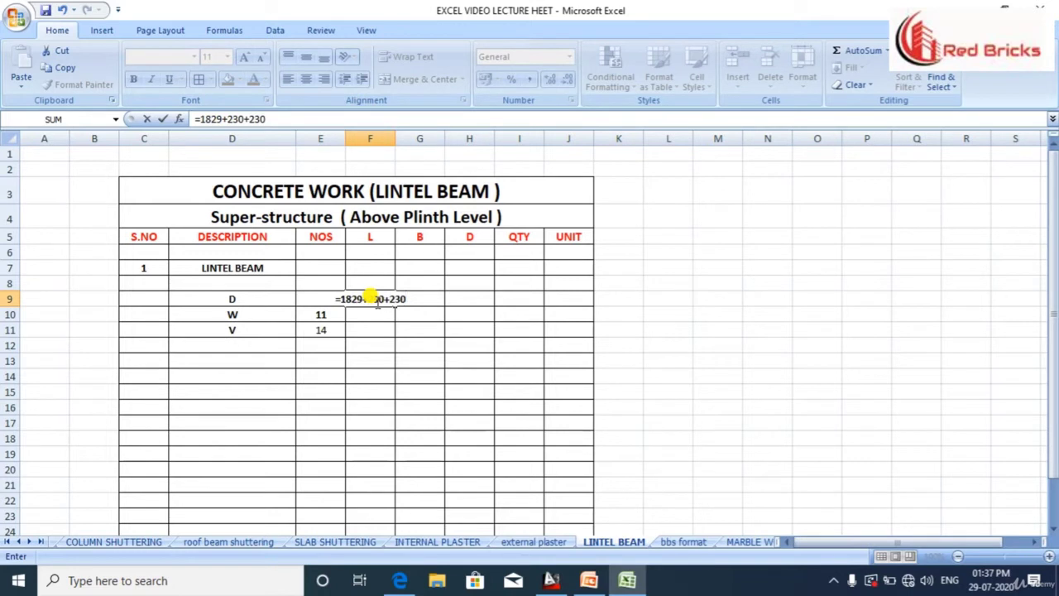
key("Return")
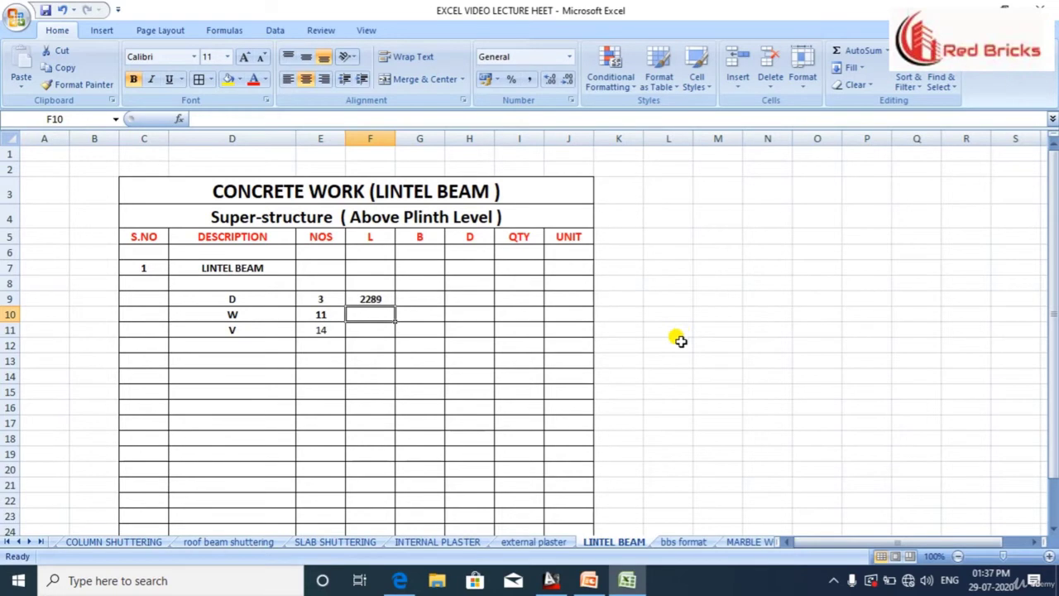
left_click_drag(373, 299, 371, 324)
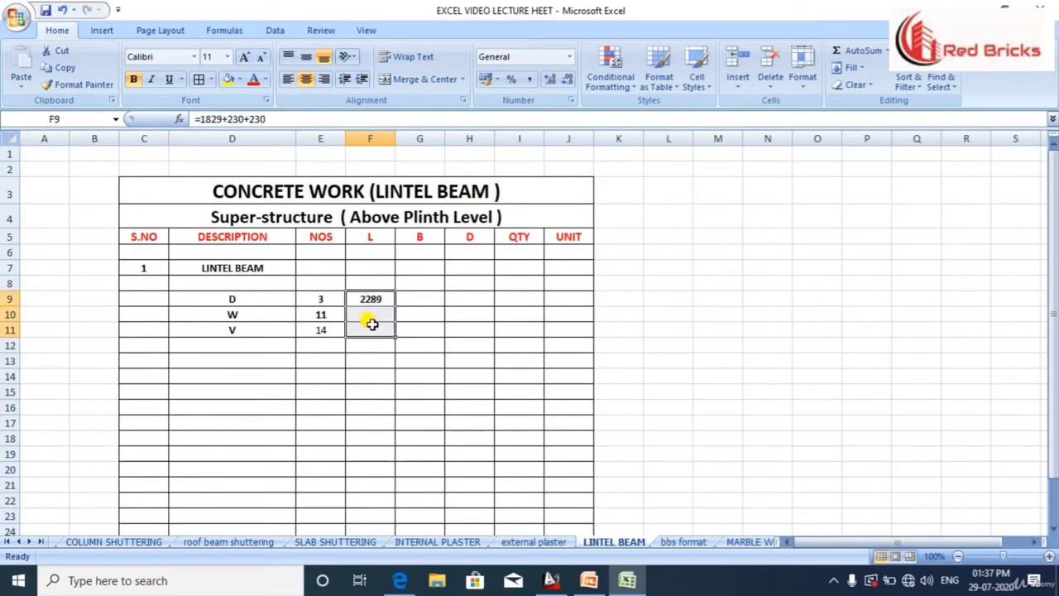
key("ctrl+d")
Step: Enter breadth 230 in G9 and depth 150 in H9, then fill both down through row 11
left_click(749, 374)
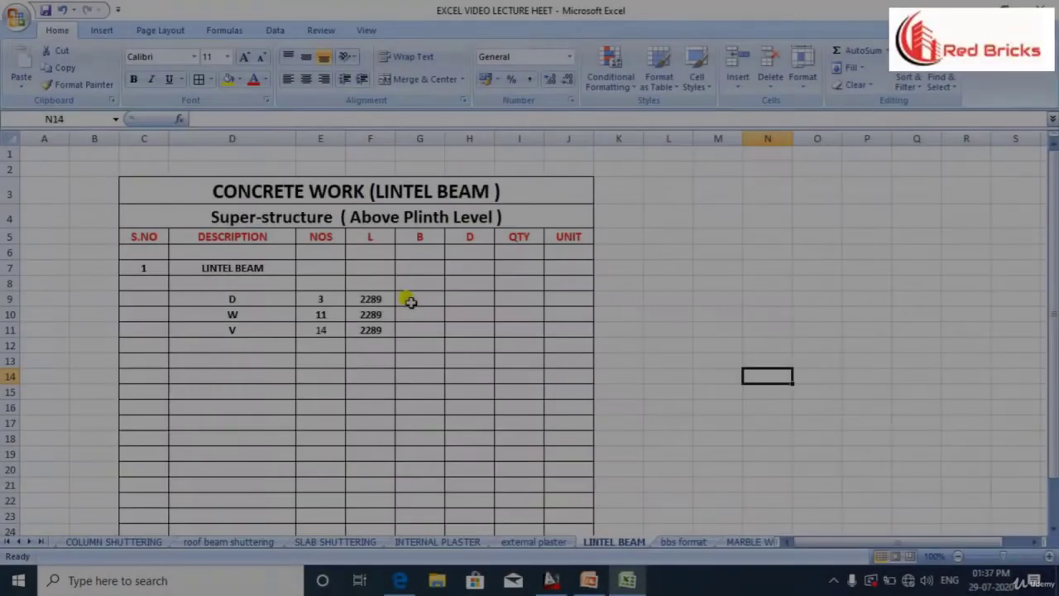
type("230")
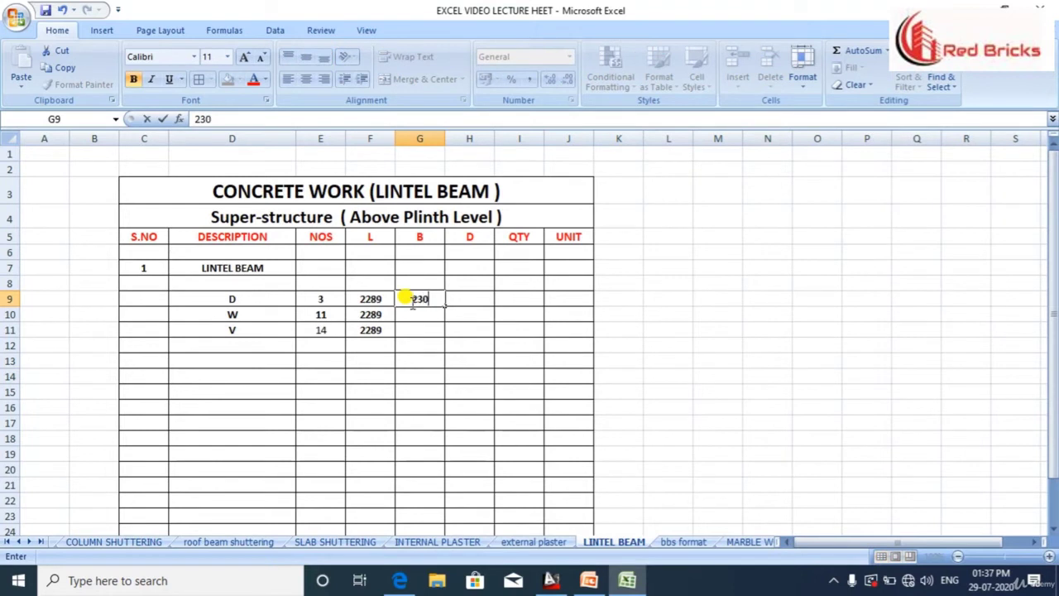
left_click(472, 297)
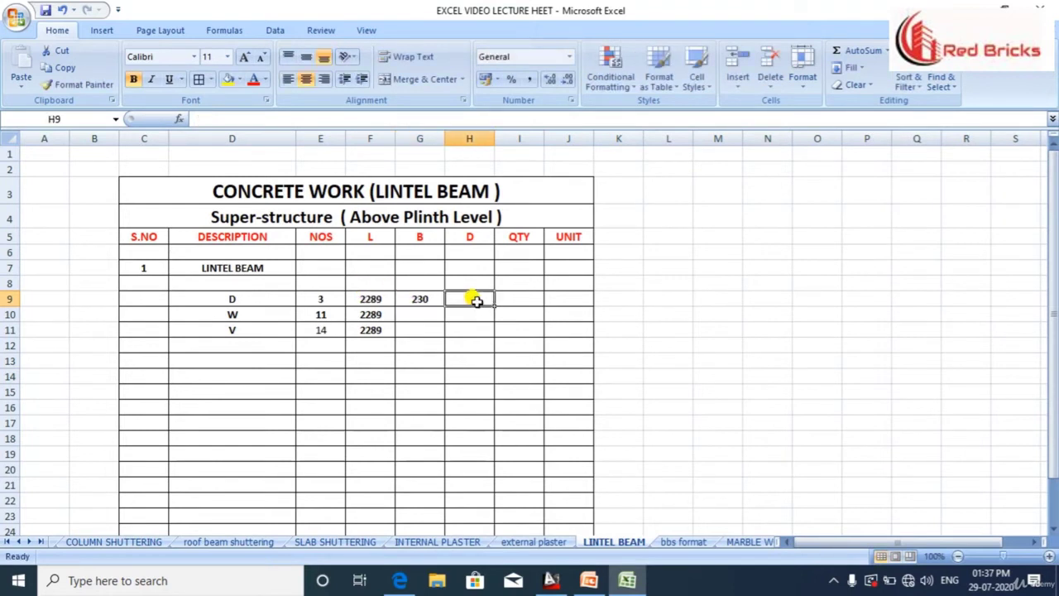
type("150")
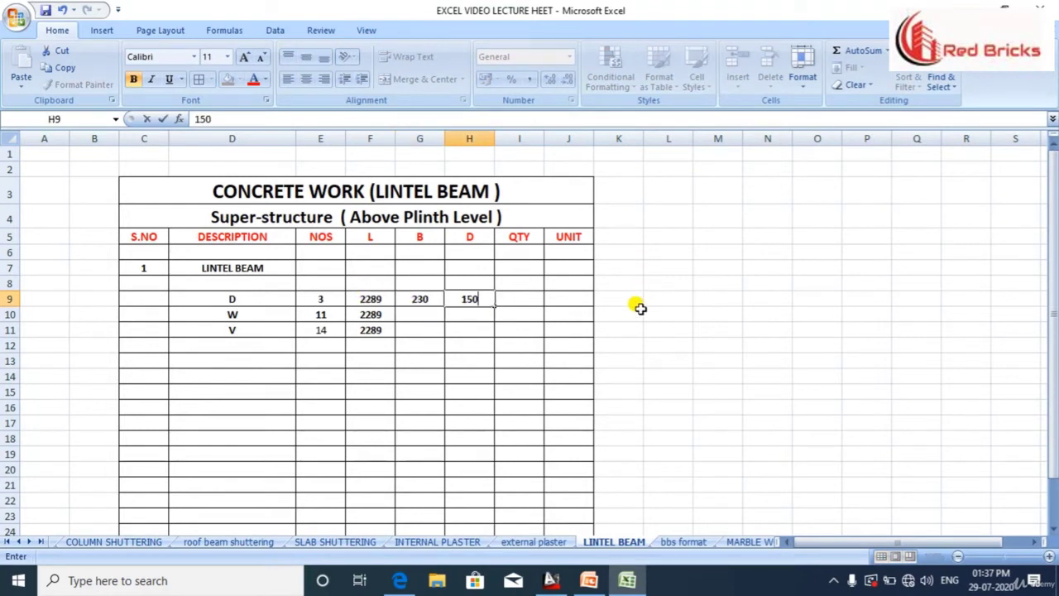
left_click(636, 304)
left_click(428, 300)
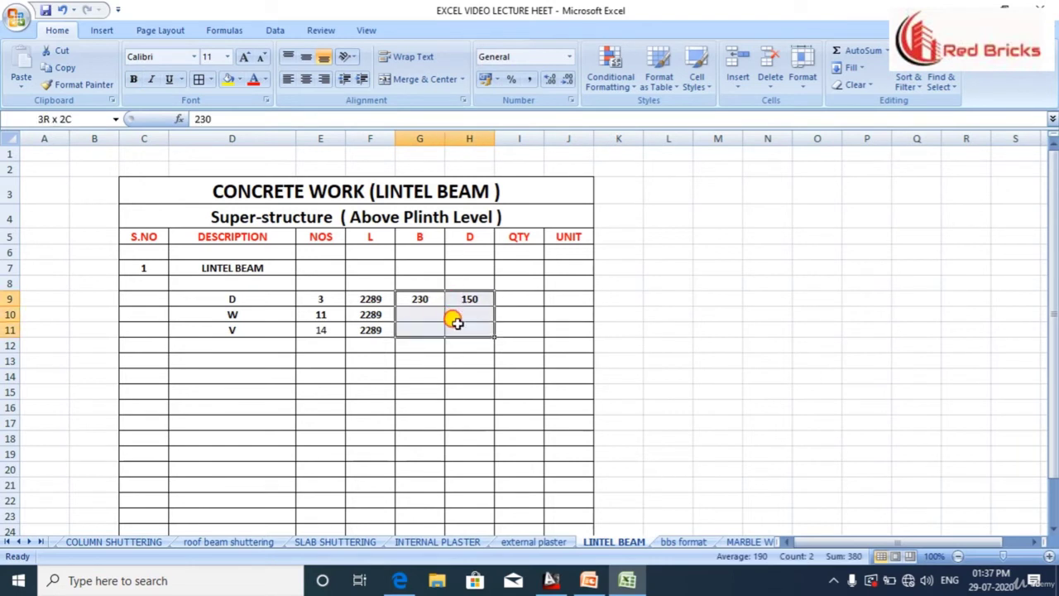
left_click_drag(428, 300, 455, 325)
key("ctrl+d")
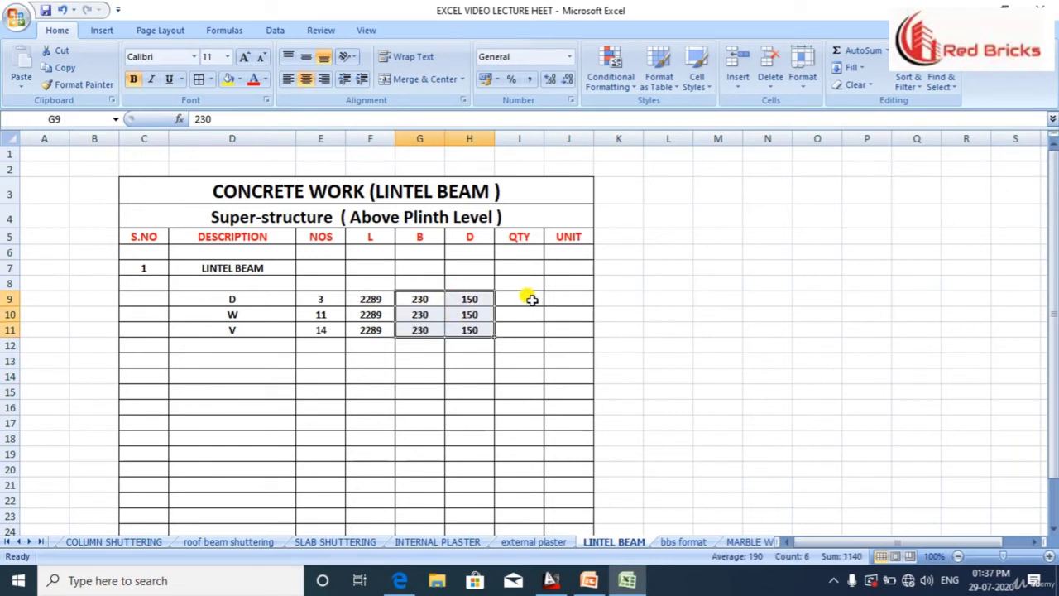
Step: Enter a quantity formula in I9 multiplying count, length, breadth and depth
left_click(531, 299)
type("=")
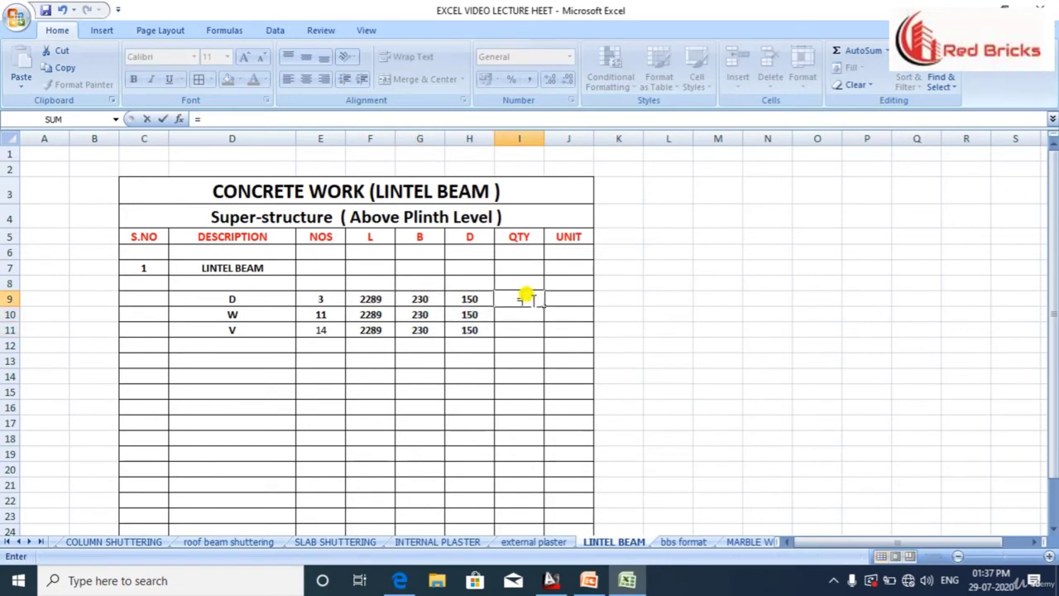
left_click(311, 299)
left_click(370, 299)
type("*")
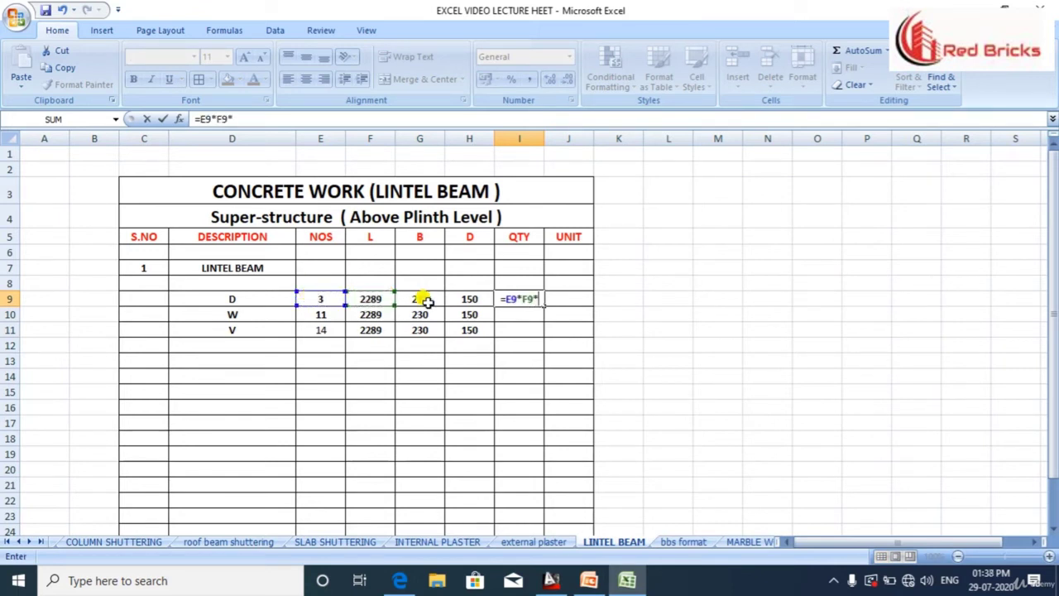
left_click(420, 298)
type("*")
left_click(462, 296)
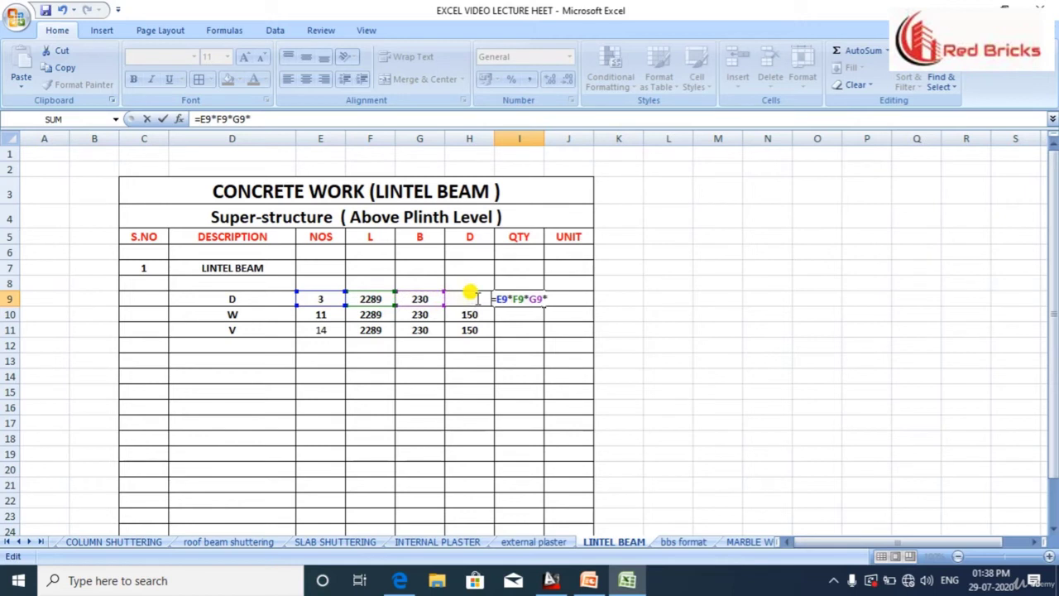
key("Return")
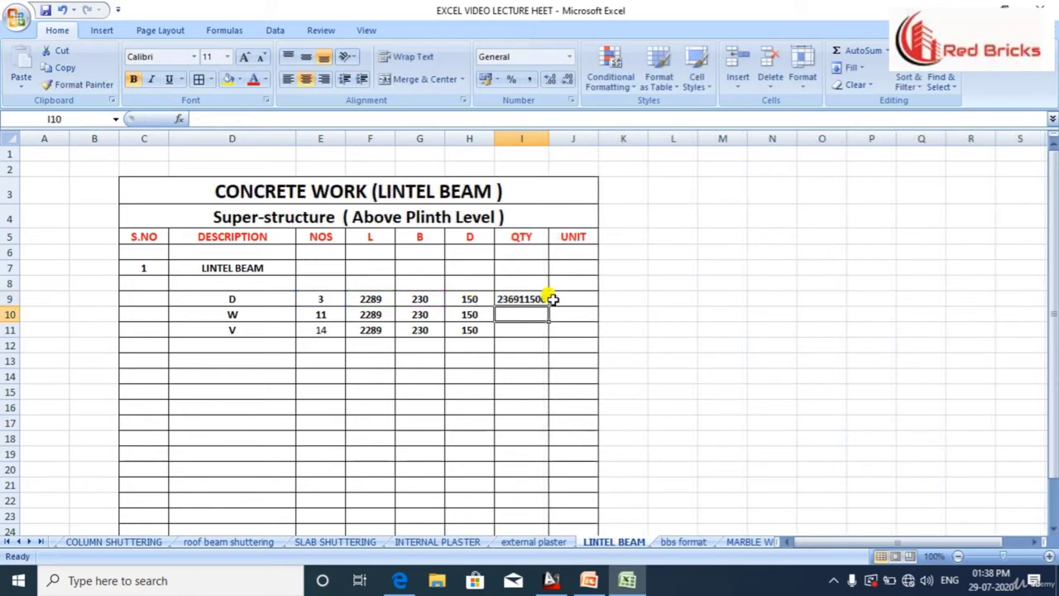
left_click(528, 298)
left_click(265, 119)
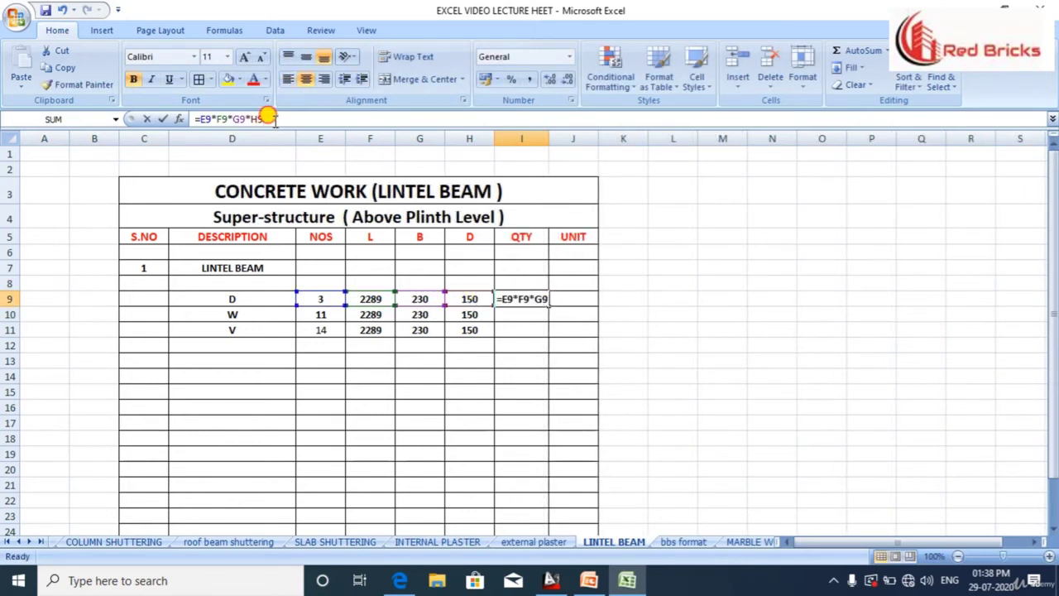
type(")")
left_click(198, 119)
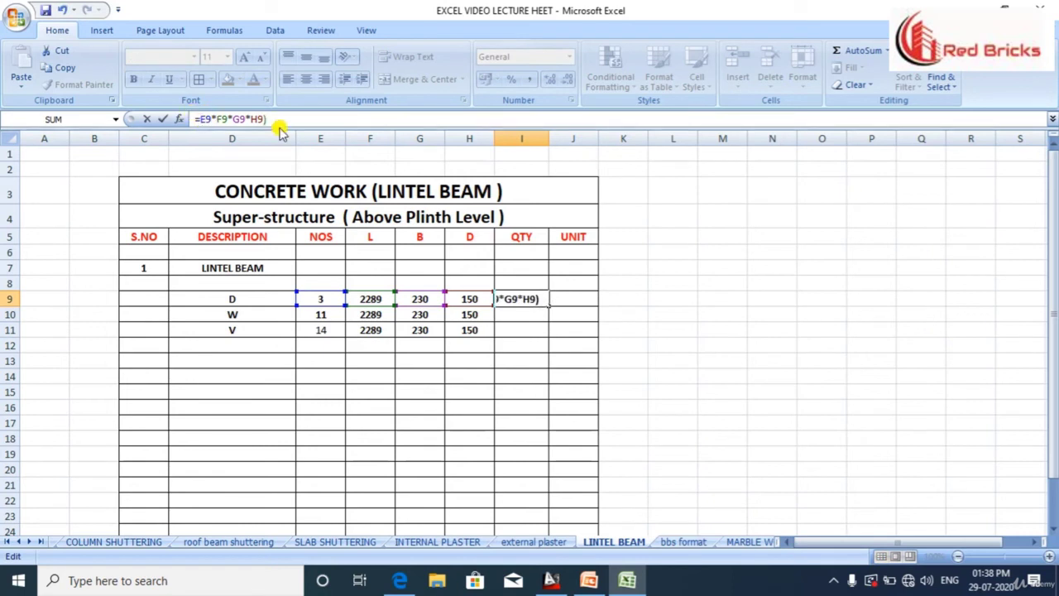
type("(")
left_click(280, 119)
type("/1000")
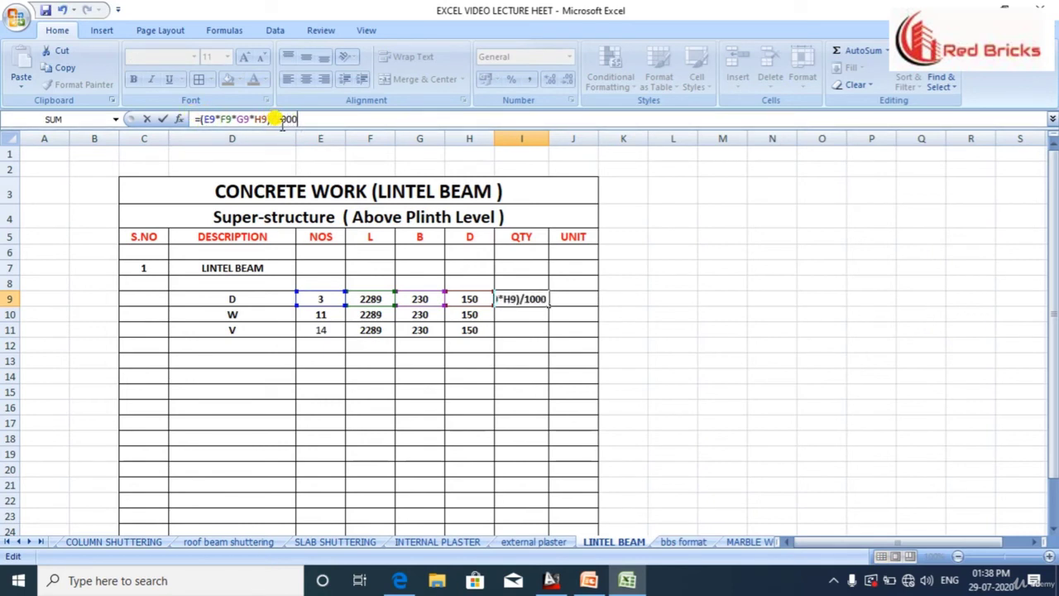
type("000000")
key("Return")
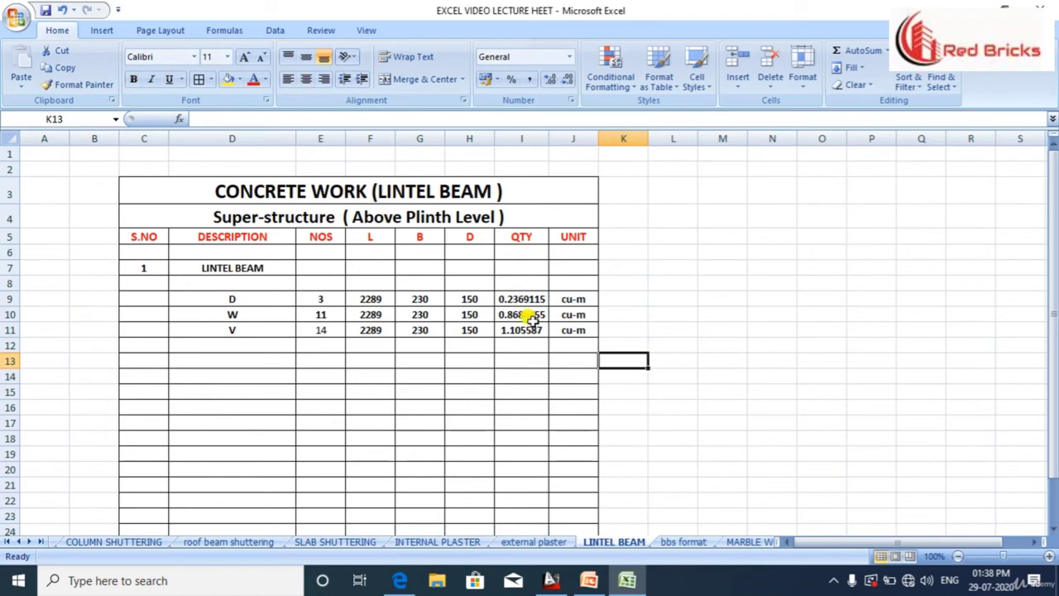
Step: AutoSum the quantities into I13 (2.211174), labelled TOTAL in H13 with cu-m in J13
left_click_drag(526, 298, 521, 360)
left_click(862, 51)
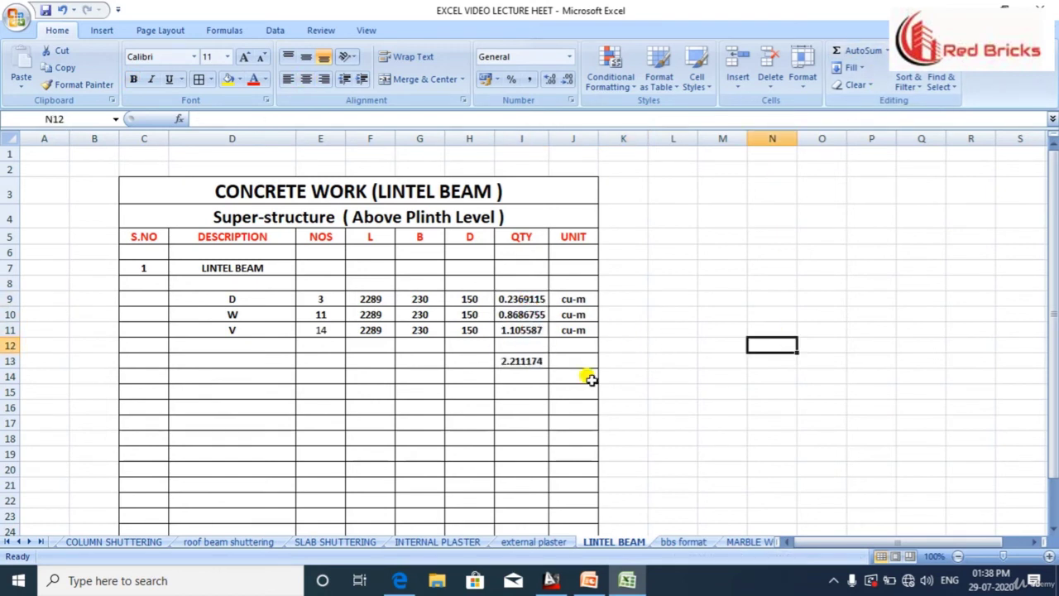
left_click(470, 357)
type("TOTA")
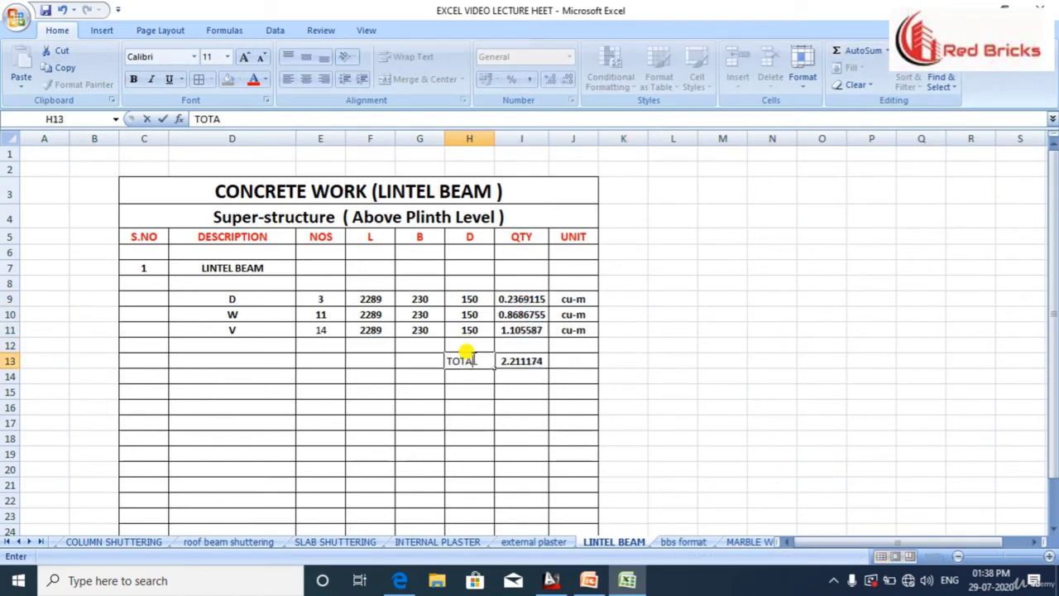
type("L")
left_click(573, 369)
type("c")
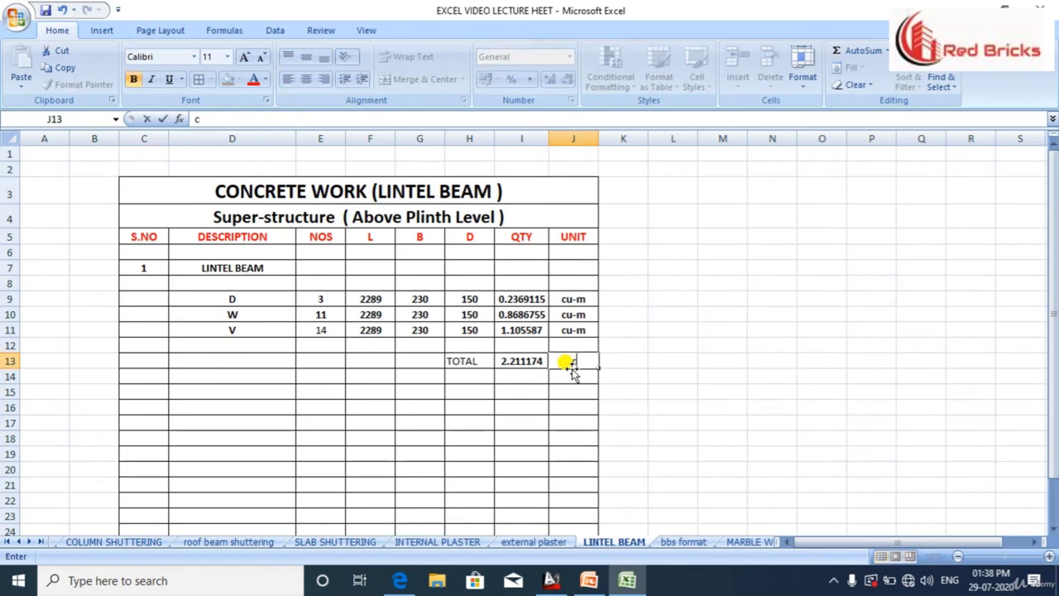
type("u-m")
left_click(401, 432)
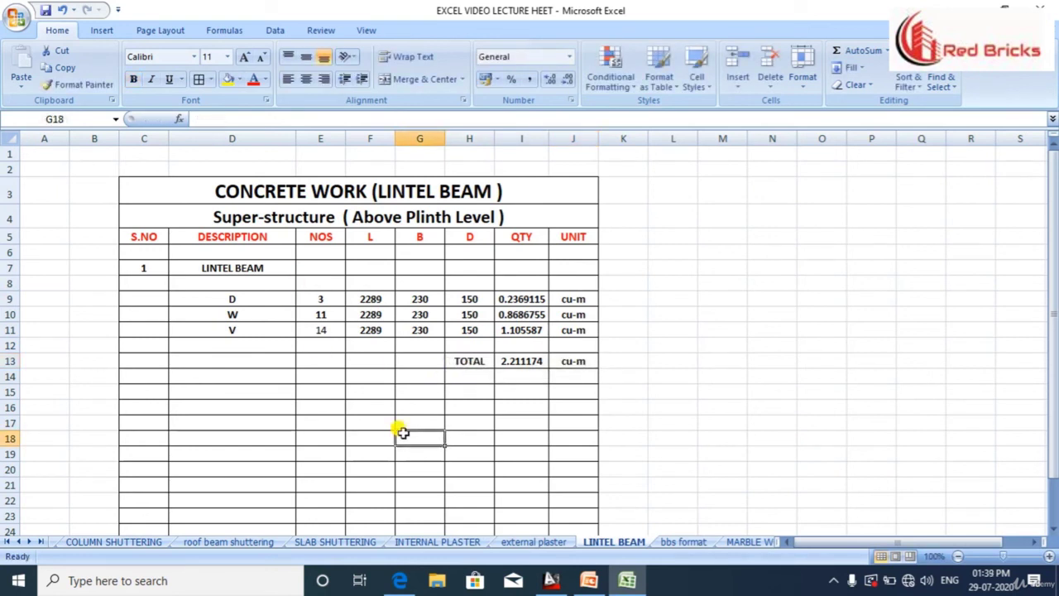